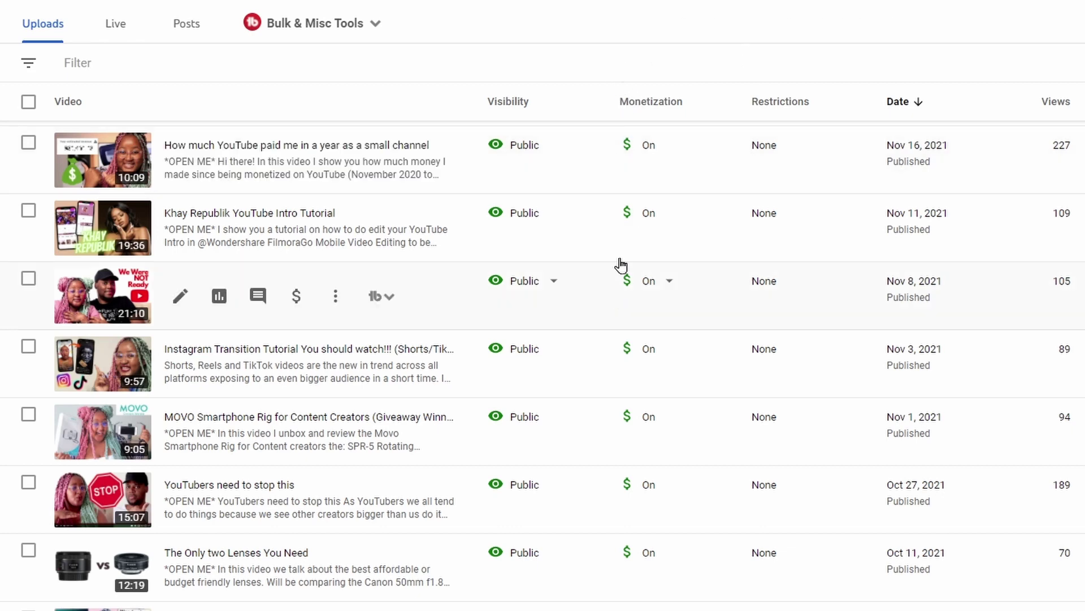
Open the monetization settings for the 'How much YouTube paid me in a year' video
left_click(671, 146)
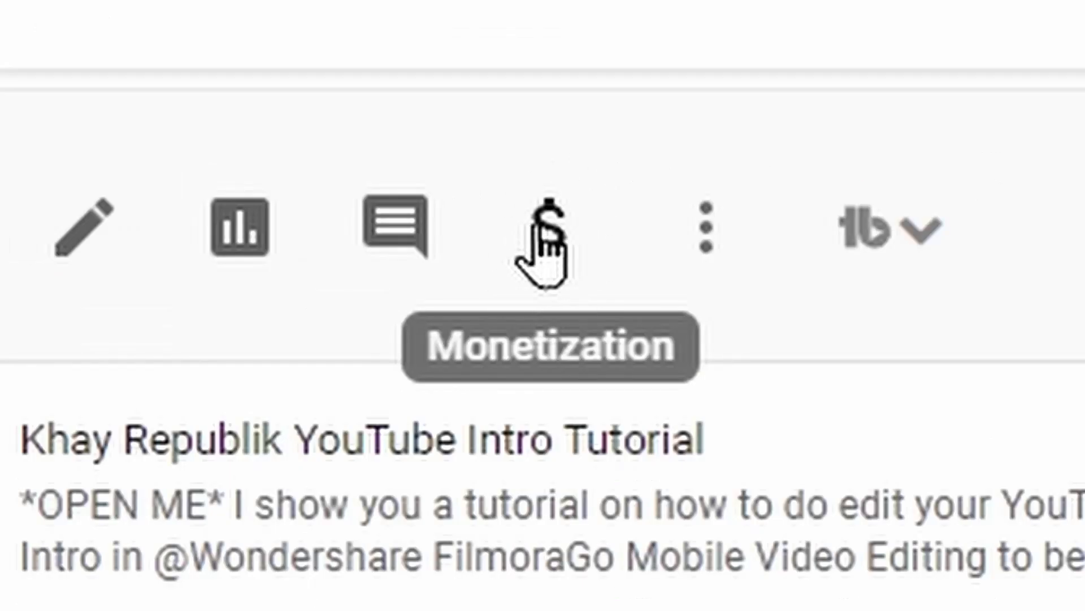
left_click(551, 229)
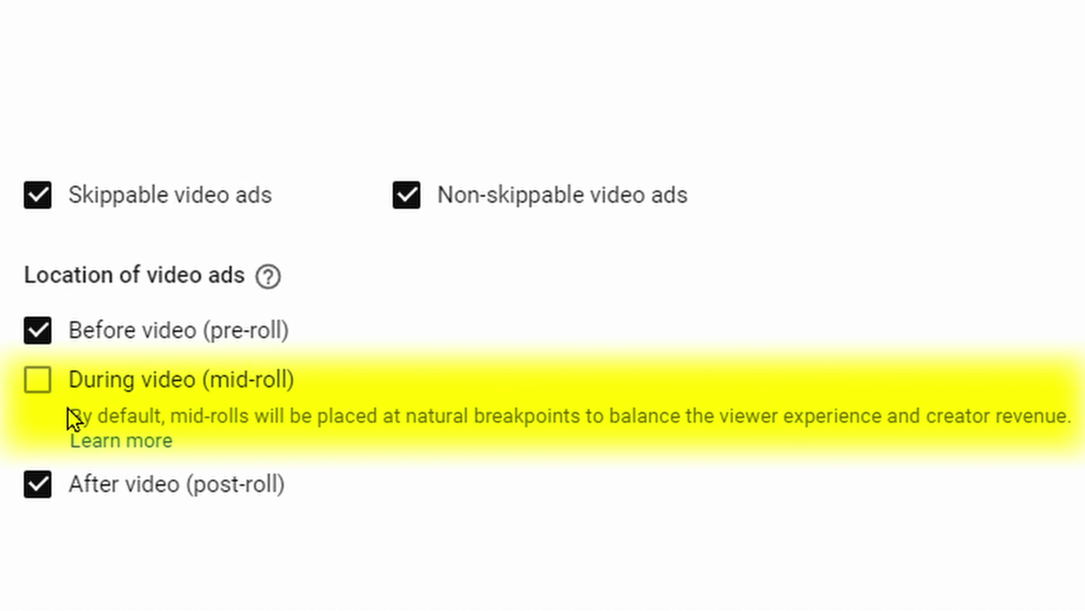
Enable mid-roll ads, open the ad breaks editor and delete the last automatic break
left_click(38, 380)
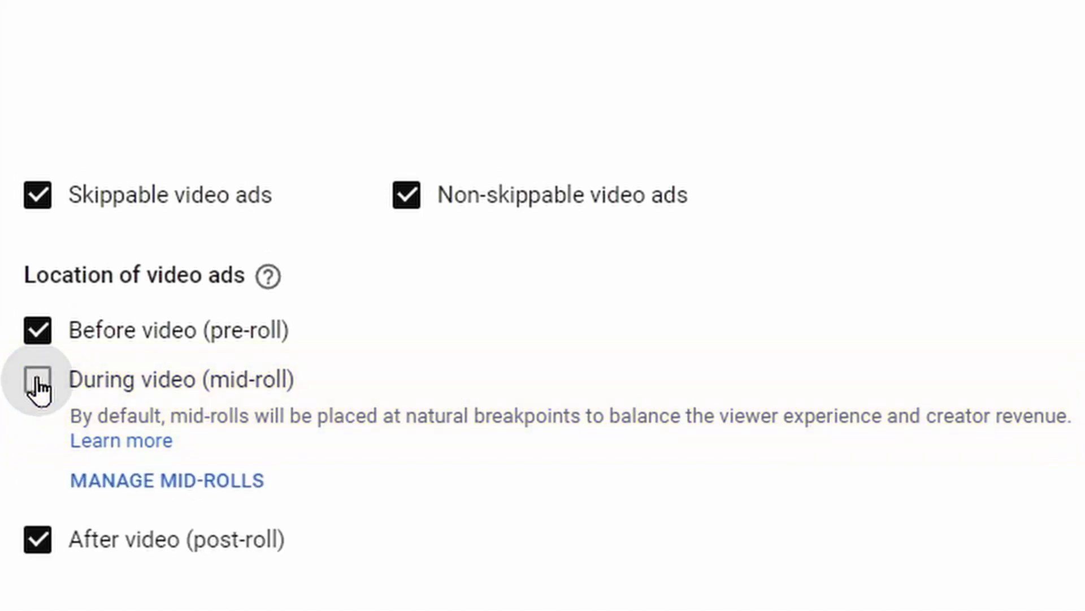
left_click(189, 483)
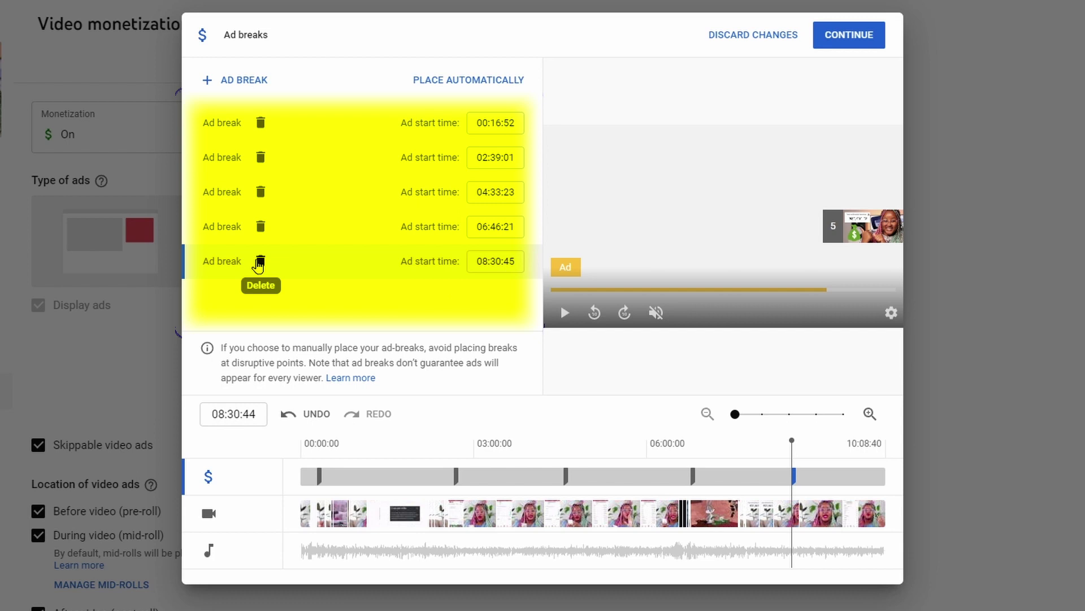
left_click(261, 261)
Delete the remaining automatic ad breaks at 04:33:23, 02:39:01 and 00:16:52
left_click(260, 227)
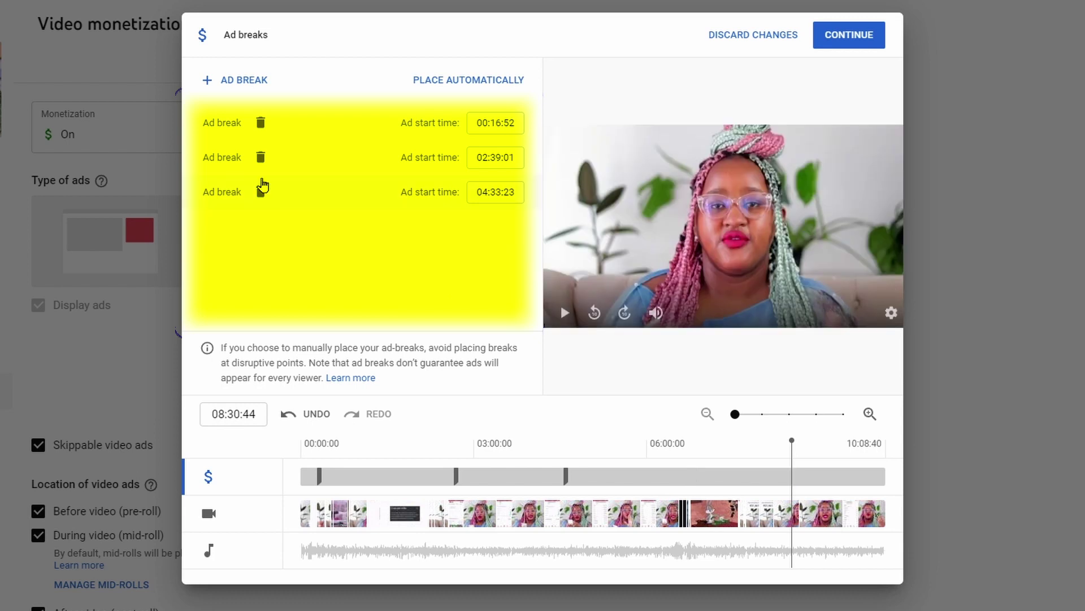
left_click(261, 191)
left_click(260, 156)
left_click(260, 123)
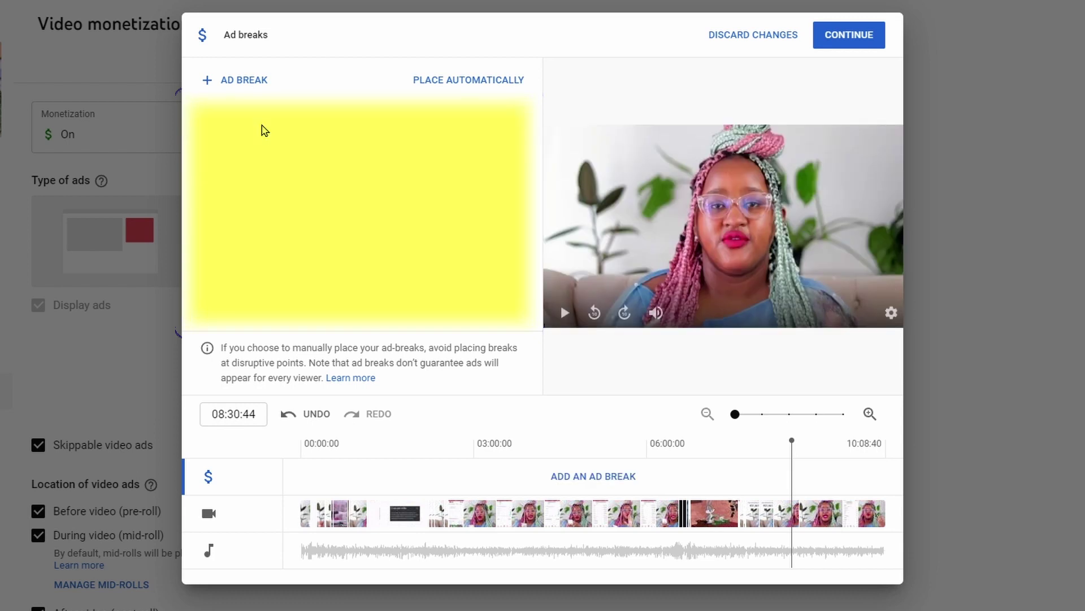
Add a trial ad break and remove it again, leaving the list empty
left_click(243, 79)
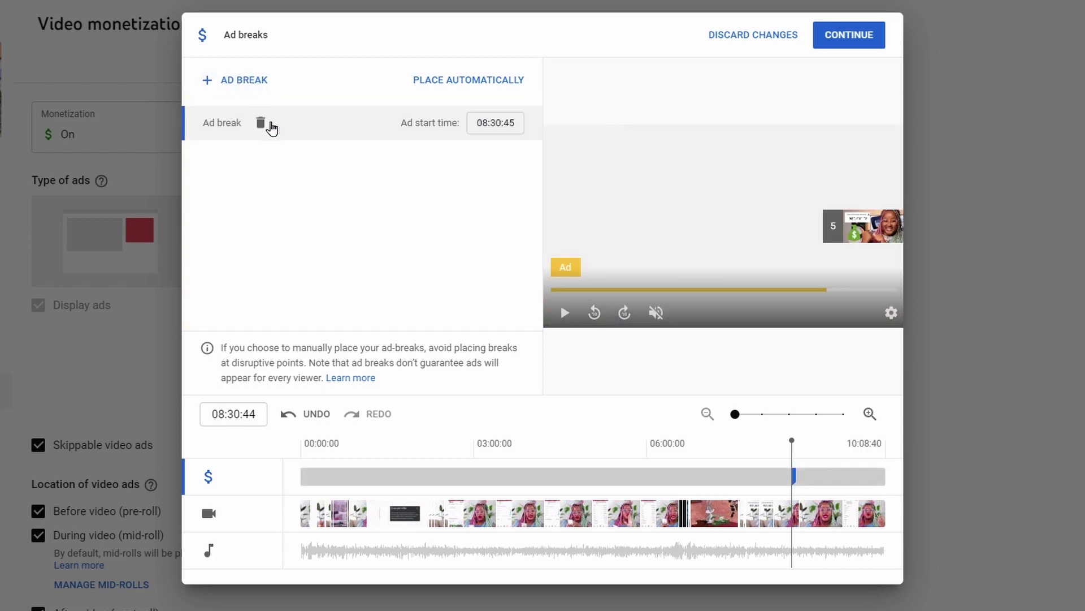
left_click(260, 126)
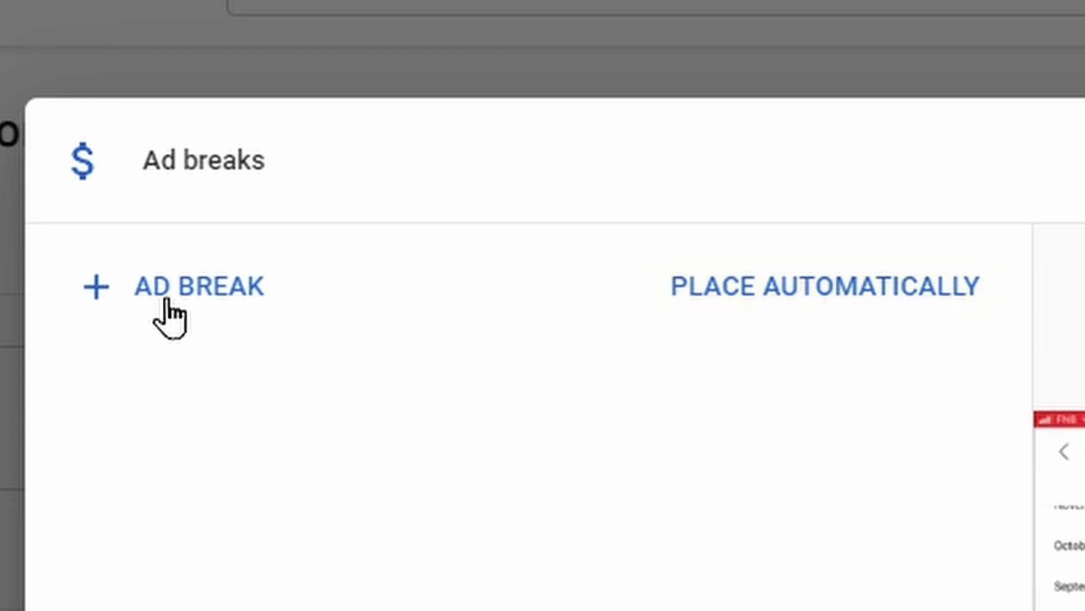
Add one manual ad break and drag it on the zoomed timeline to 06:39:21
left_click(188, 293)
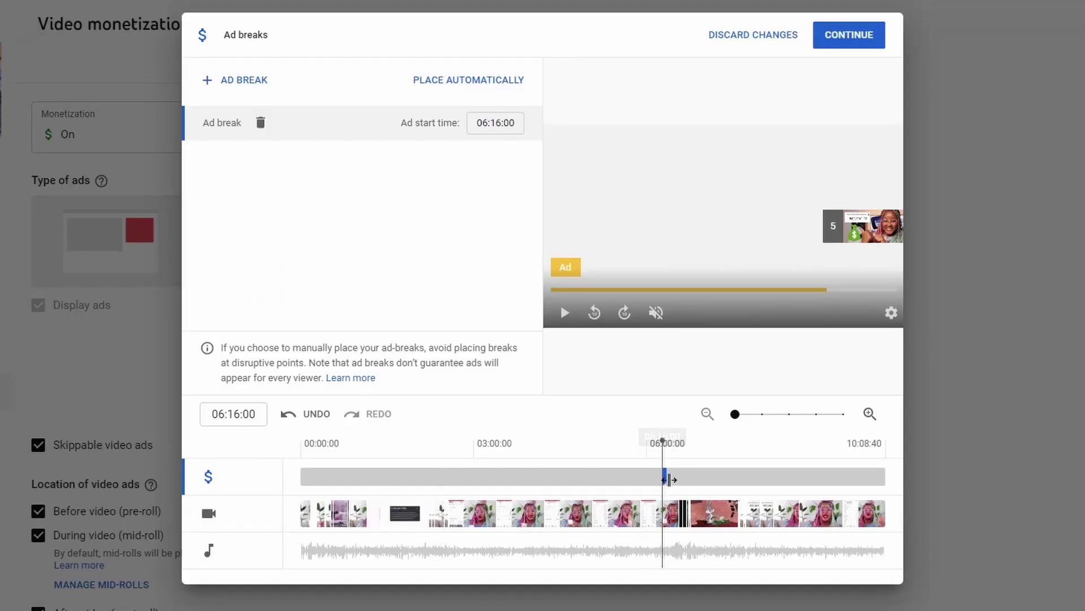
left_click(715, 499)
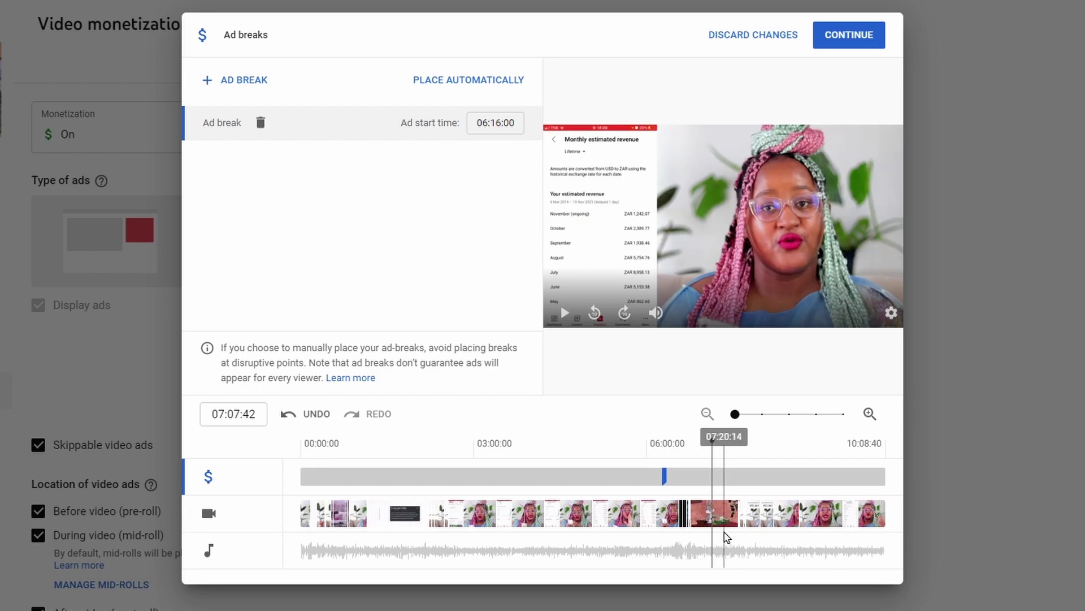
left_click(869, 416)
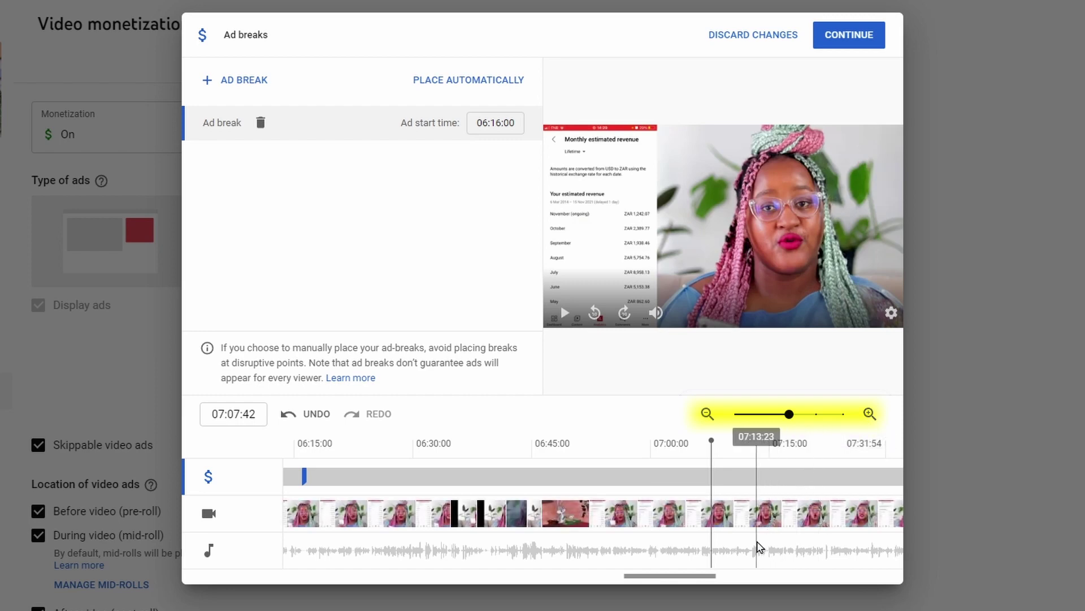
left_click_drag(709, 565, 752, 556)
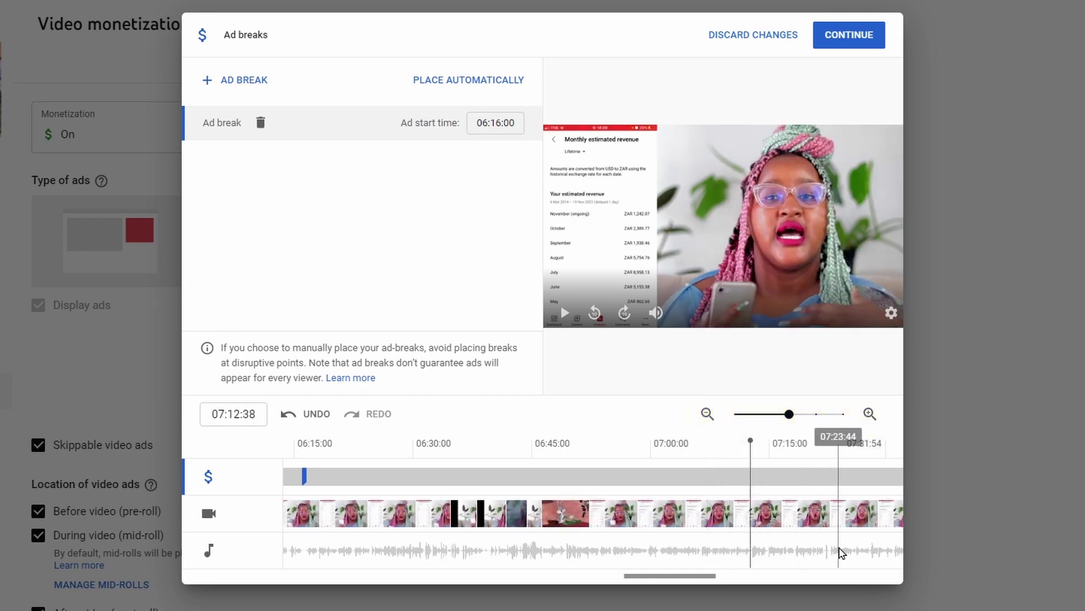
left_click_drag(502, 557, 489, 552)
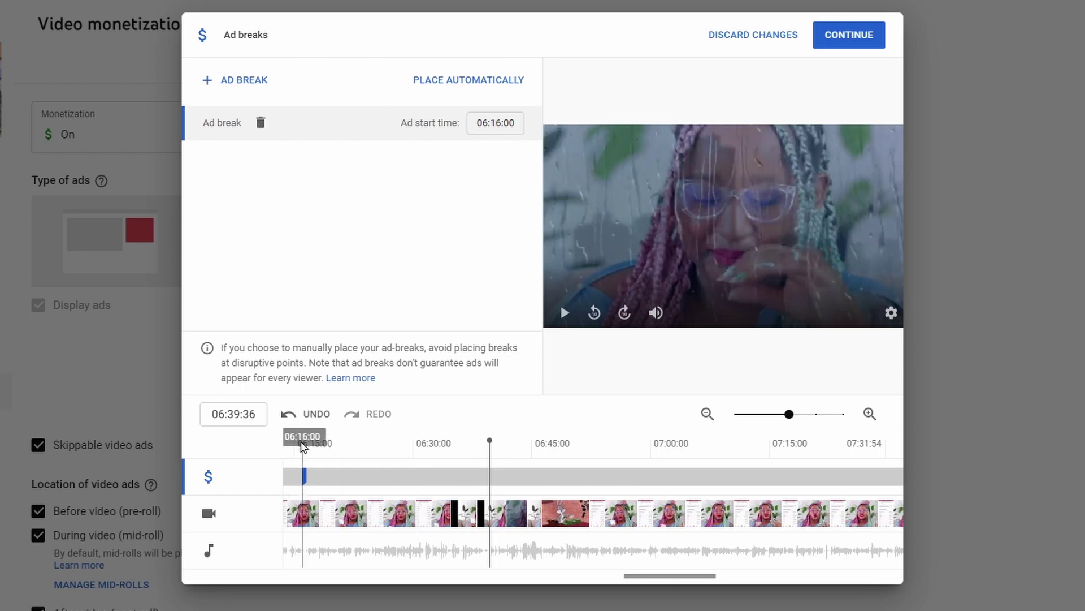
left_click_drag(303, 476, 488, 483)
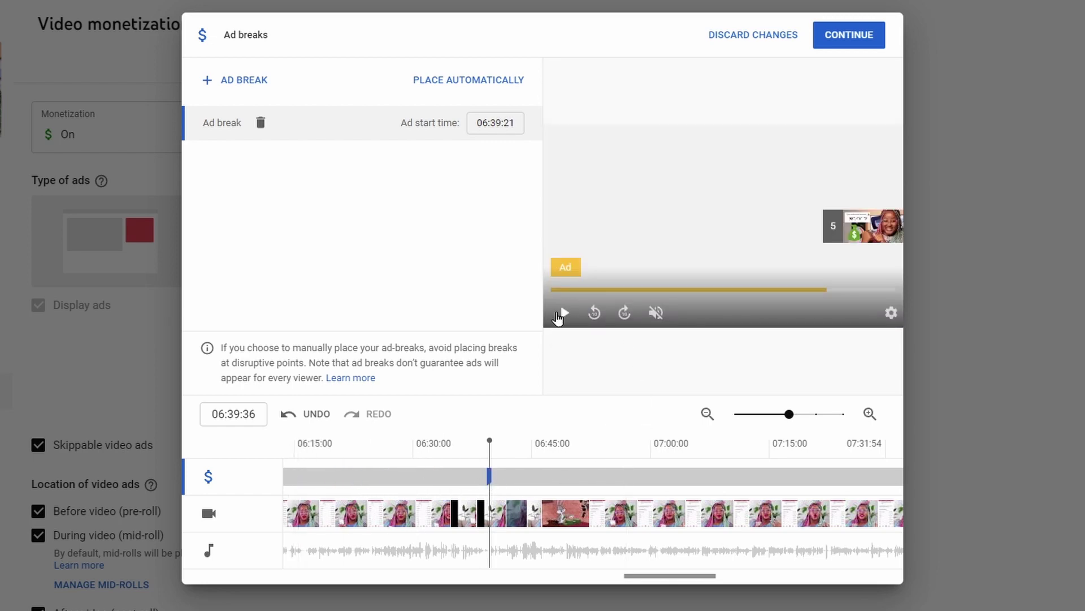
Preview the video playing into the ad break from just before 06:39:21
left_click(463, 444)
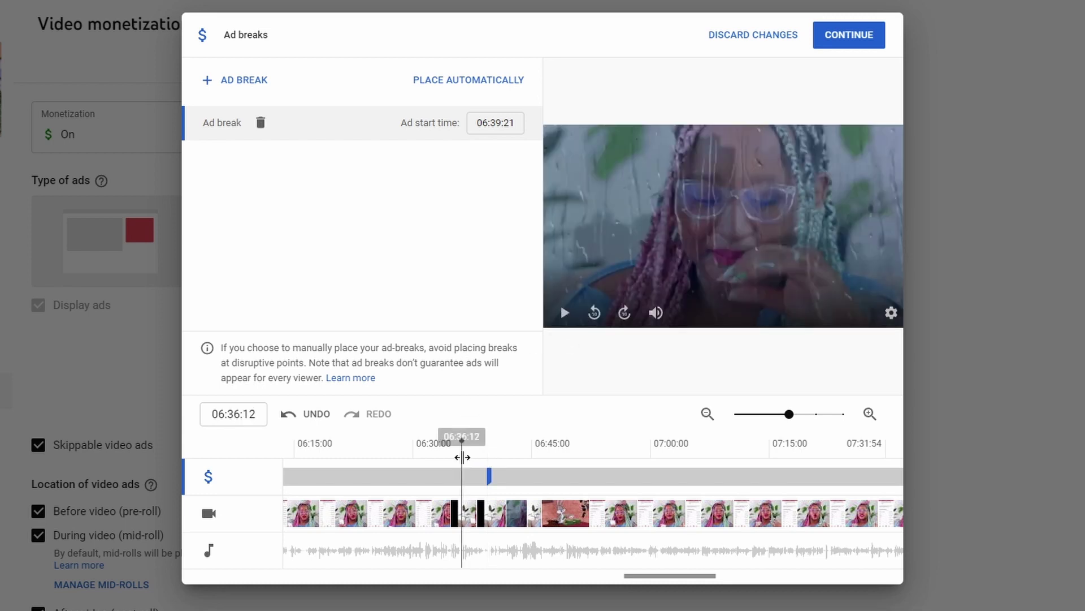
left_click(565, 313)
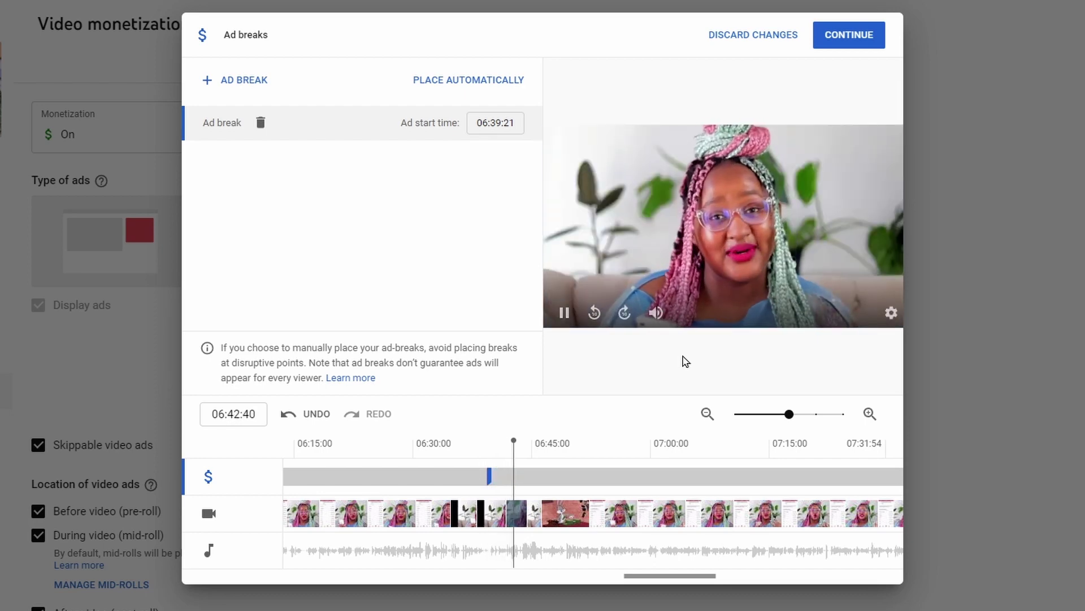
left_click(566, 314)
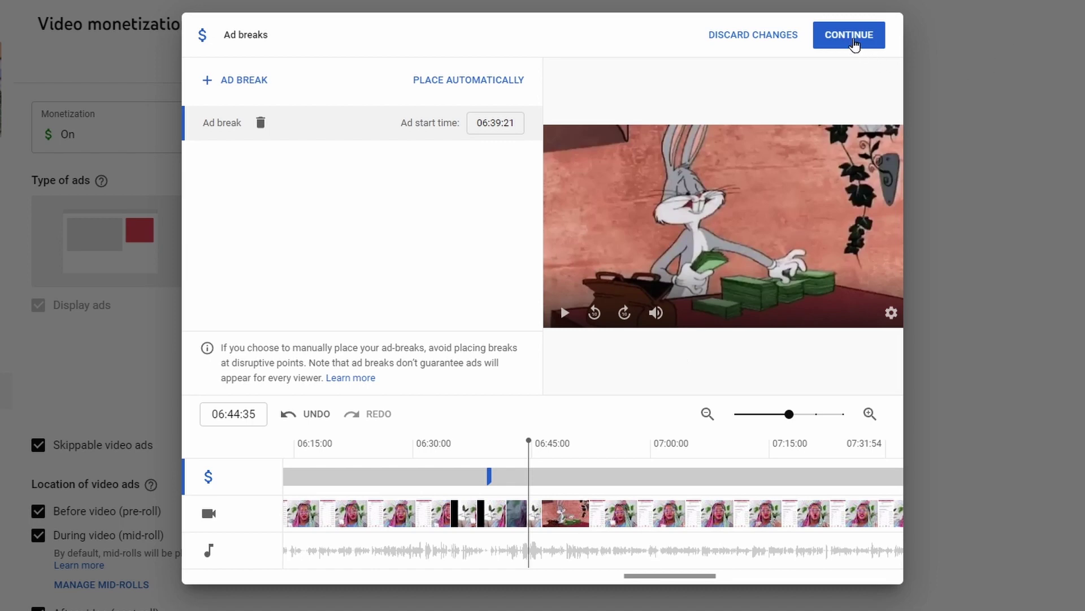
Apply the custom ad break and return to the Video monetization page
left_click(857, 37)
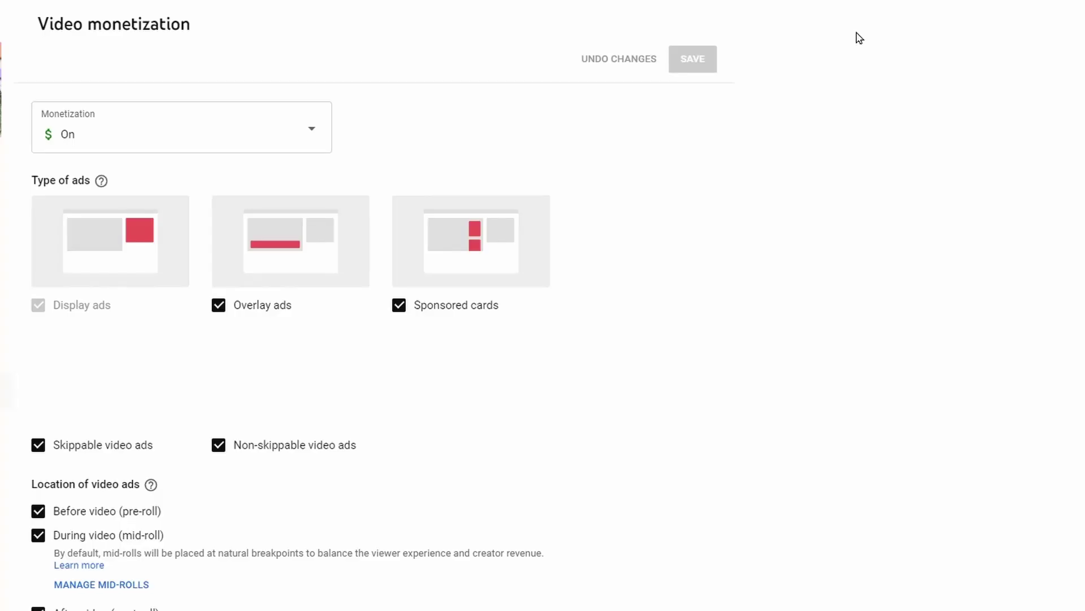